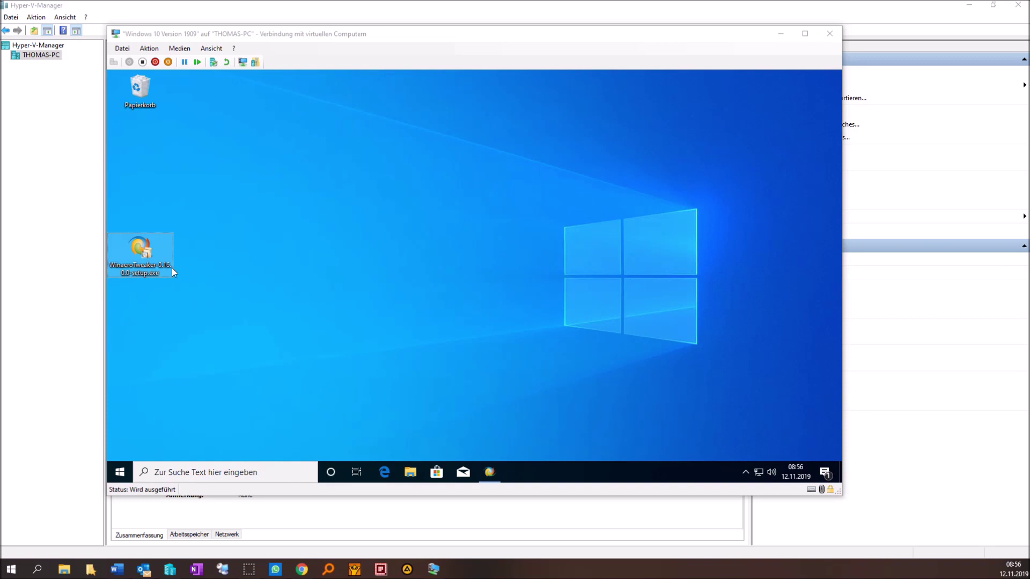
pyautogui.click(163, 265)
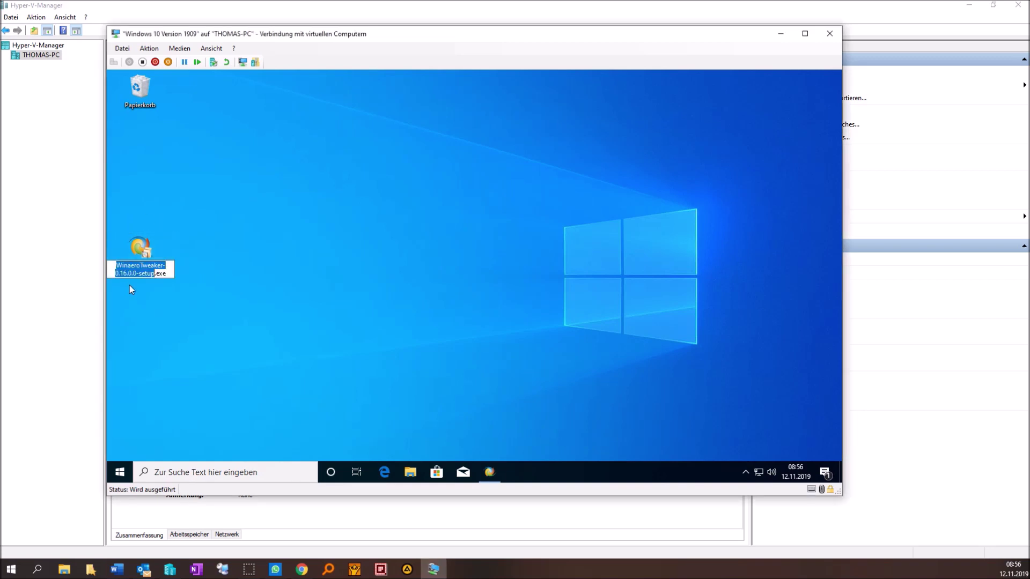
pyautogui.press('Return')
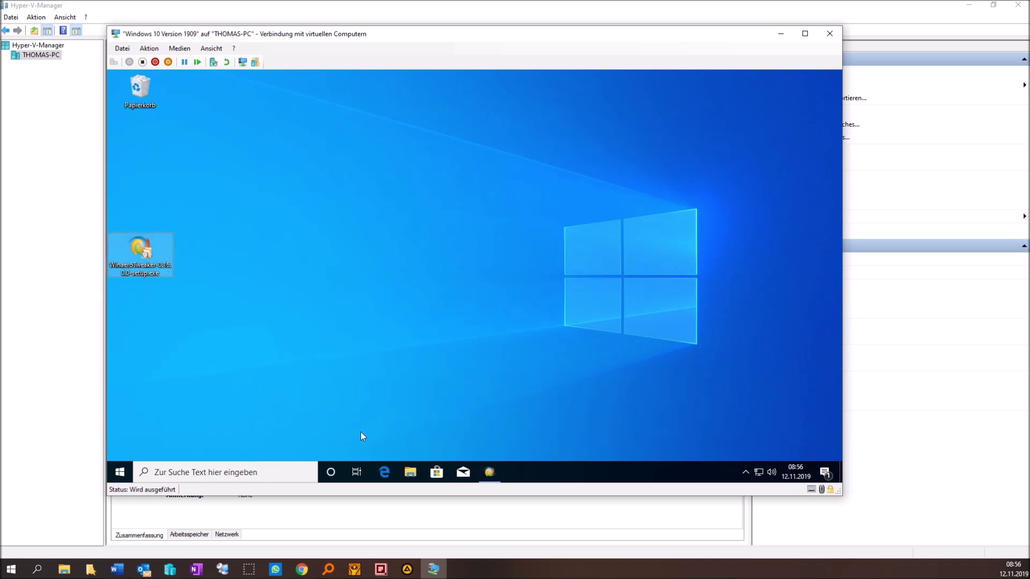
# Run WinaeroTweaker.exe from the WinaeroTweaker folder on drive C: and allow it to make changes to the device.
pyautogui.click(409, 475)
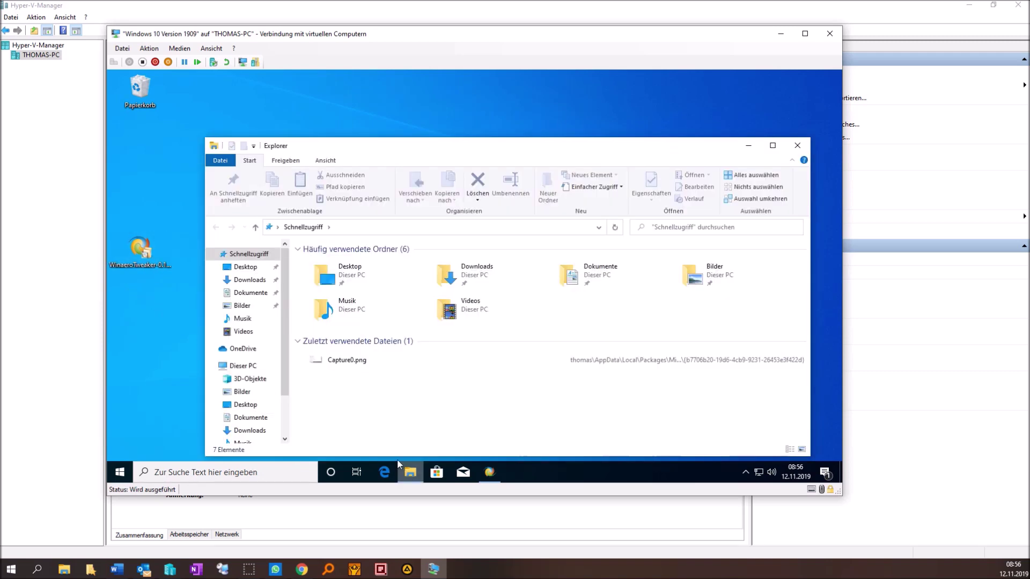
pyautogui.click(248, 367)
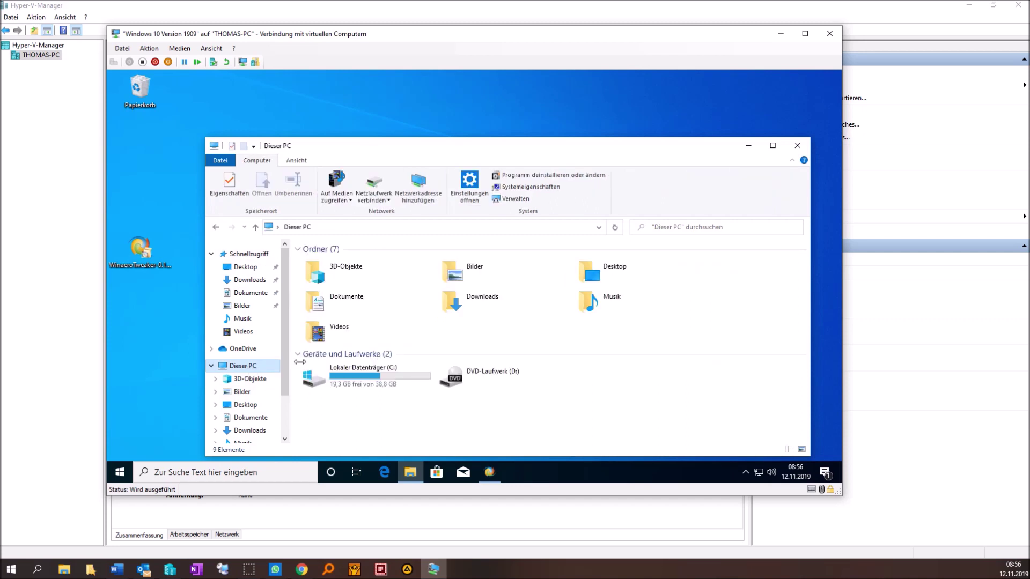
pyautogui.doubleClick(355, 375)
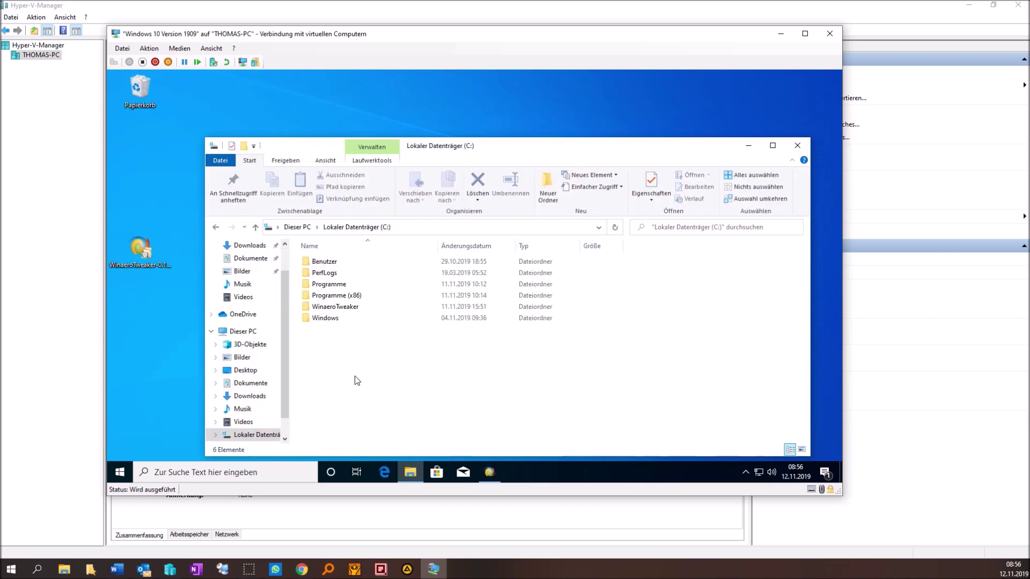
pyautogui.doubleClick(329, 308)
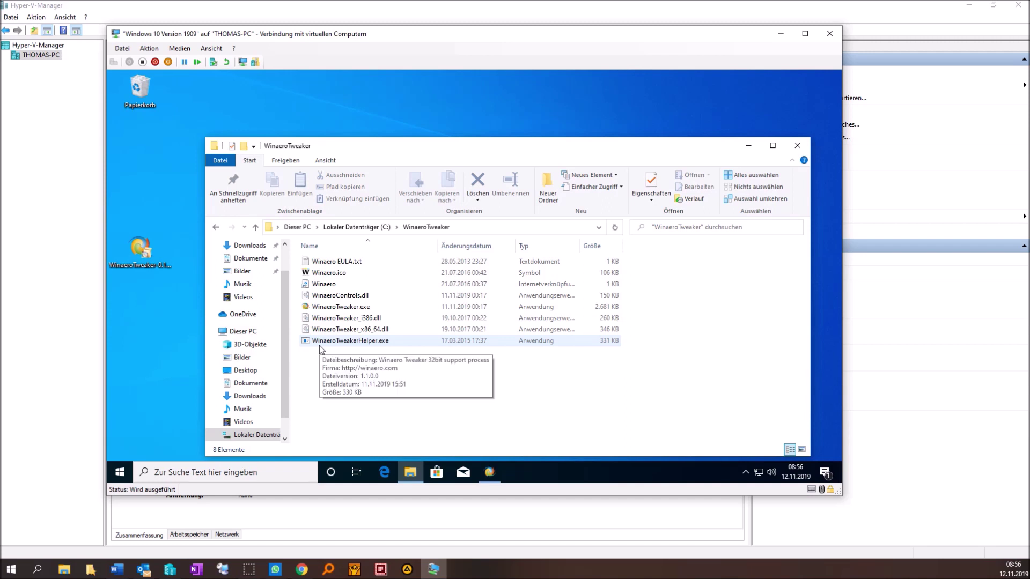
pyautogui.doubleClick(336, 308)
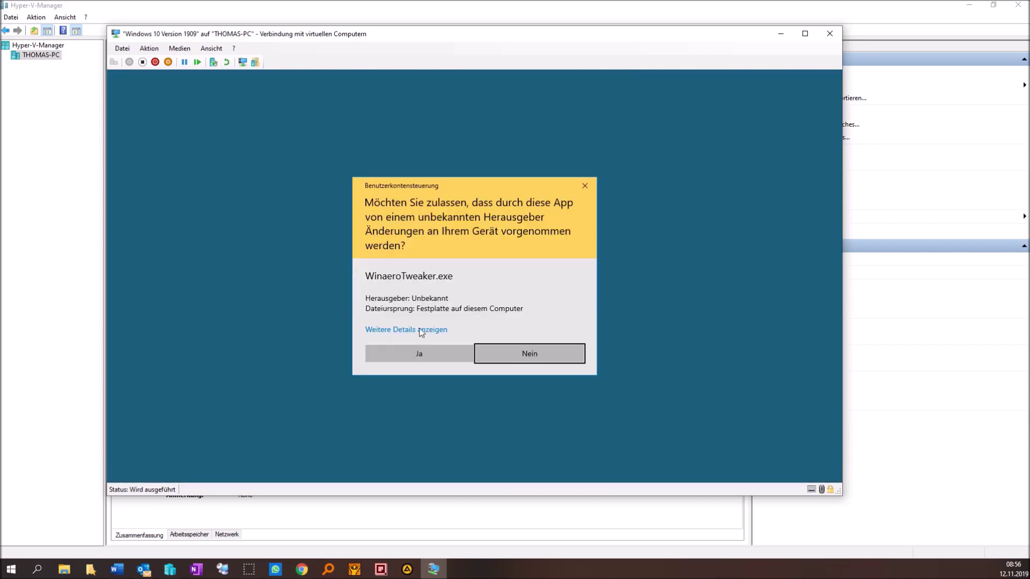
pyautogui.click(423, 353)
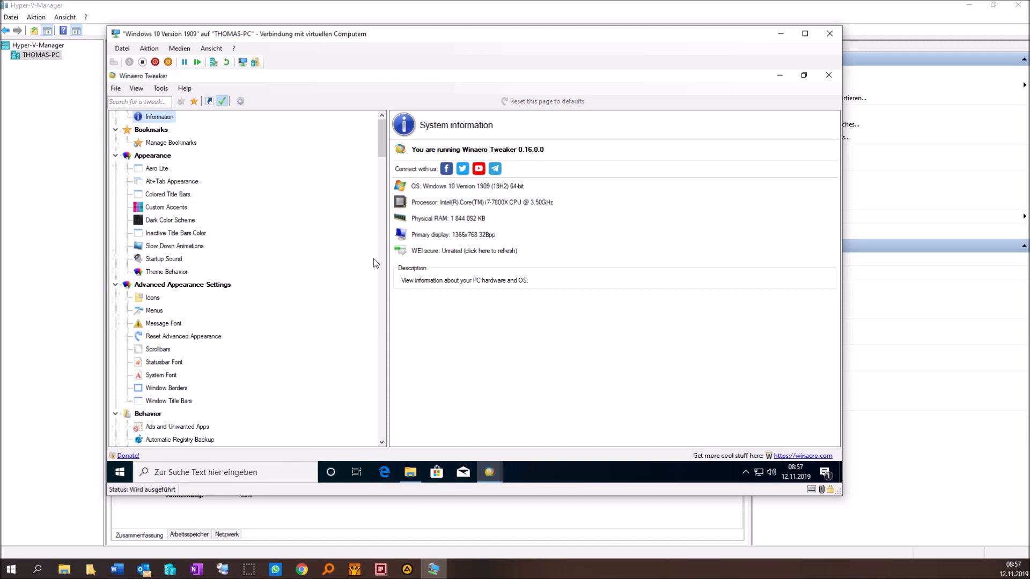
# Collapse the Appearance category and show the Disable Windows Update tweak in the Behavior category.
pyautogui.click(114, 155)
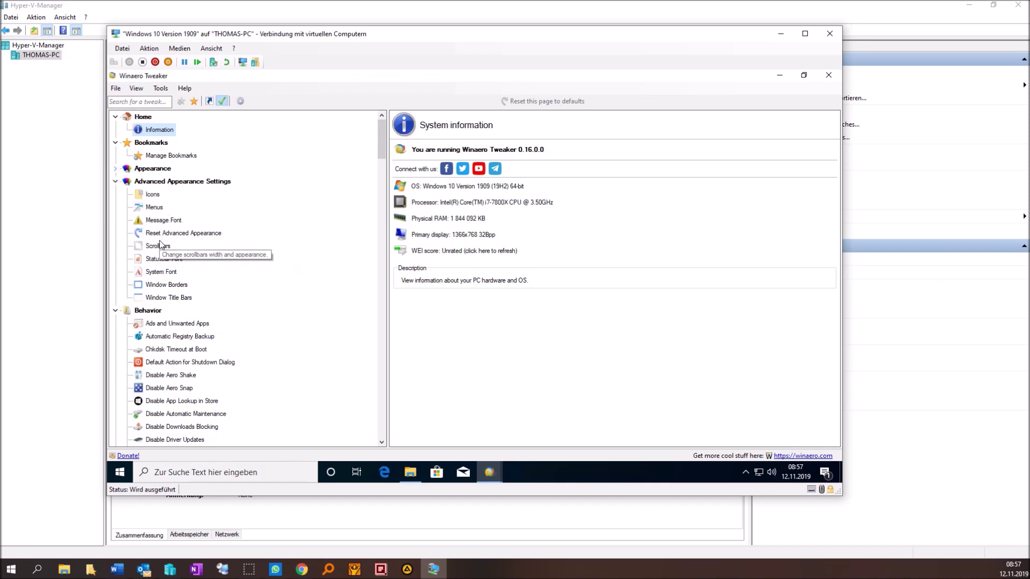
pyautogui.scroll(-4, 184, 275)
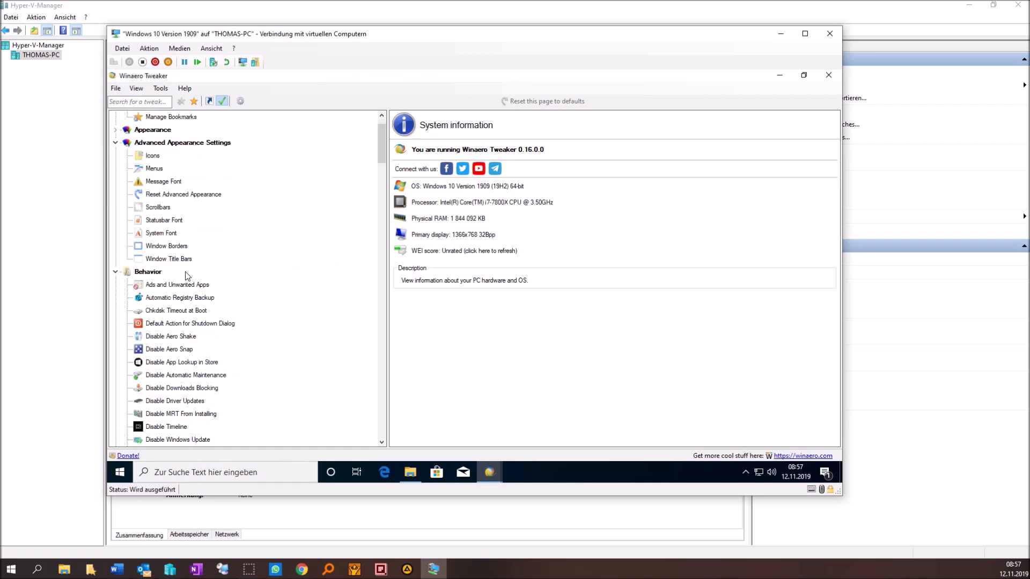
pyautogui.click(176, 324)
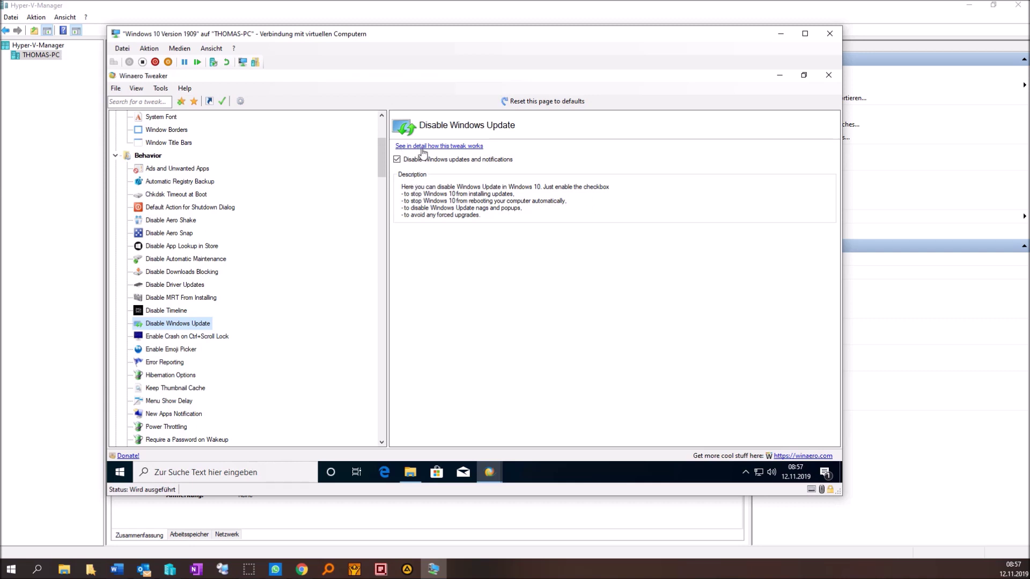
# Read the online article explaining how the Disable Windows Update tweak works, and close the browser.
pyautogui.click(455, 149)
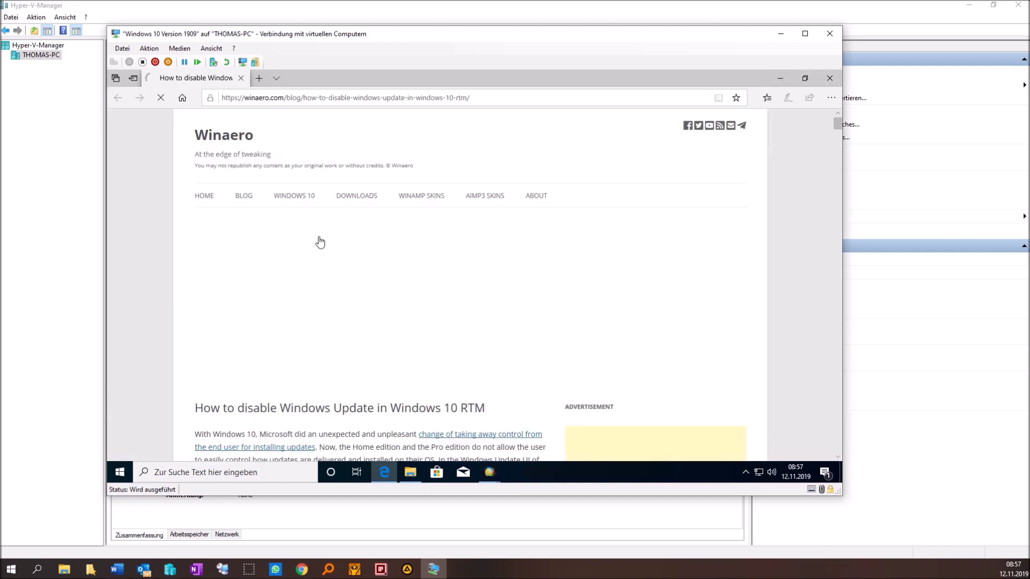
pyautogui.scroll(-5, 314, 242)
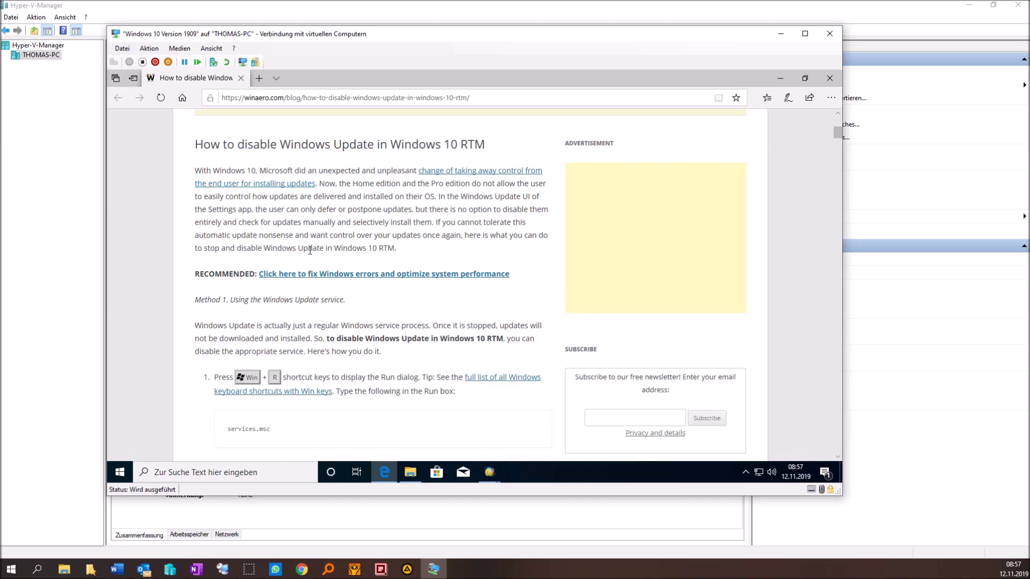
pyautogui.scroll(-3, 310, 252)
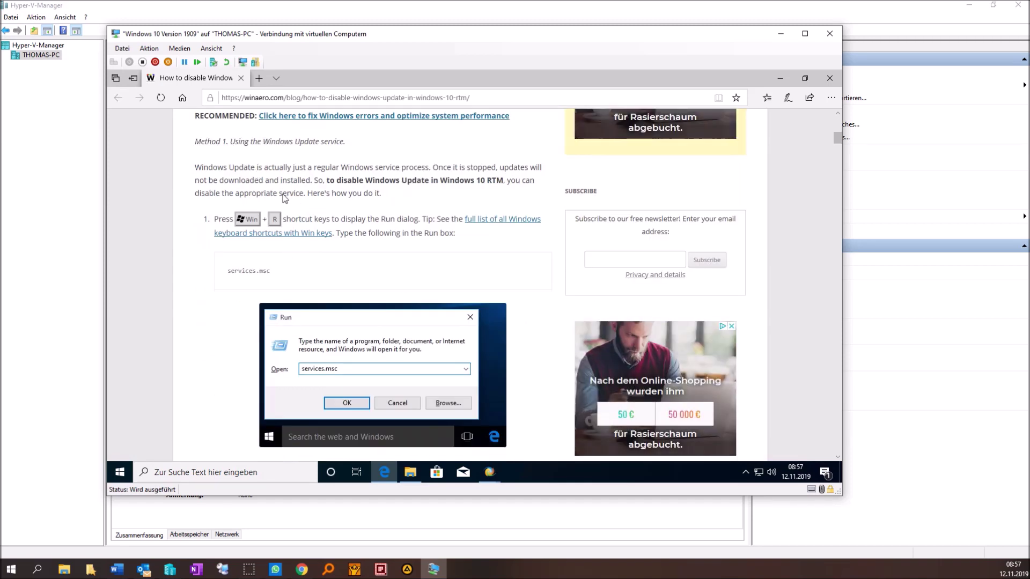
pyautogui.scroll(-7, 282, 202)
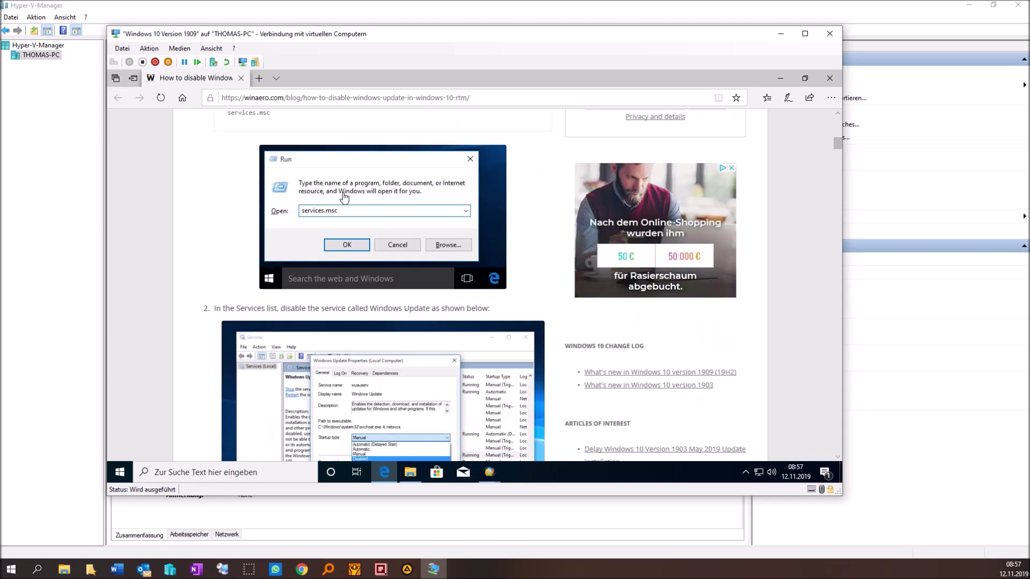
pyautogui.scroll(-4, 336, 250)
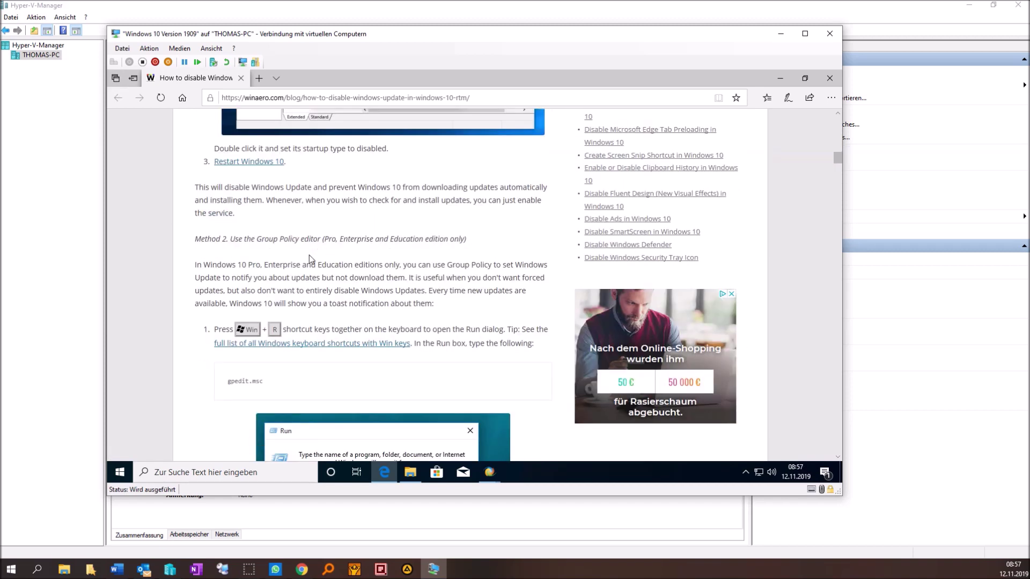
pyautogui.click(828, 73)
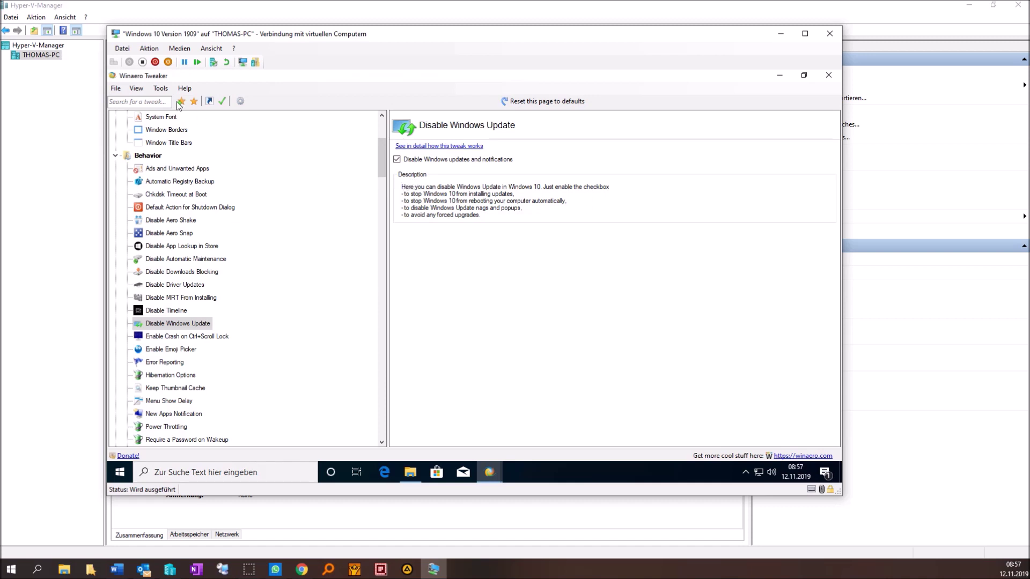
# Export the applied tweaks Bookmarks, Disable Automatic Maintenance and Disable Windows Update to Winaero Tweaker_2019_11_12.ini on the Desktop.
pyautogui.click(161, 91)
pyautogui.click(182, 127)
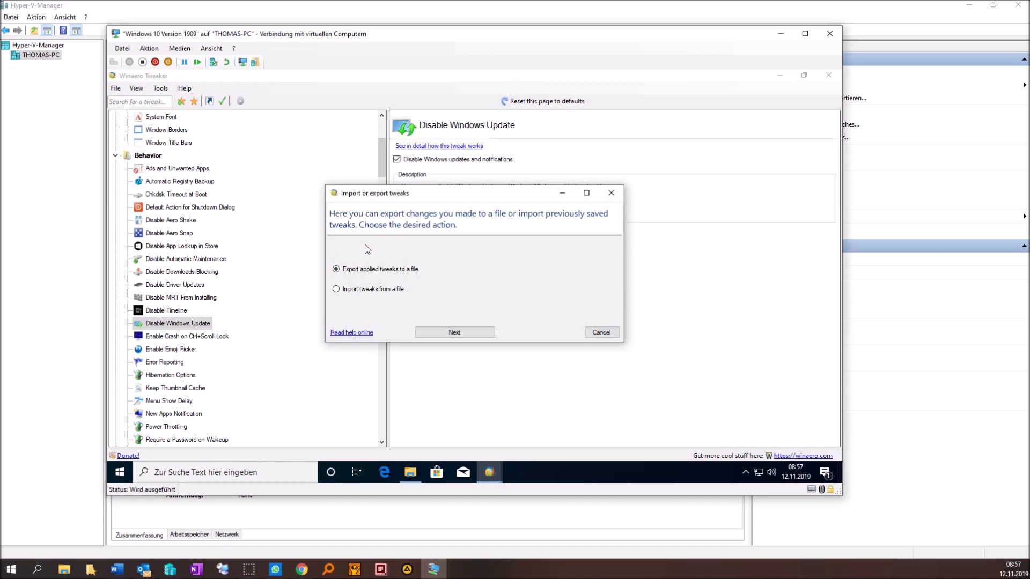
pyautogui.click(452, 333)
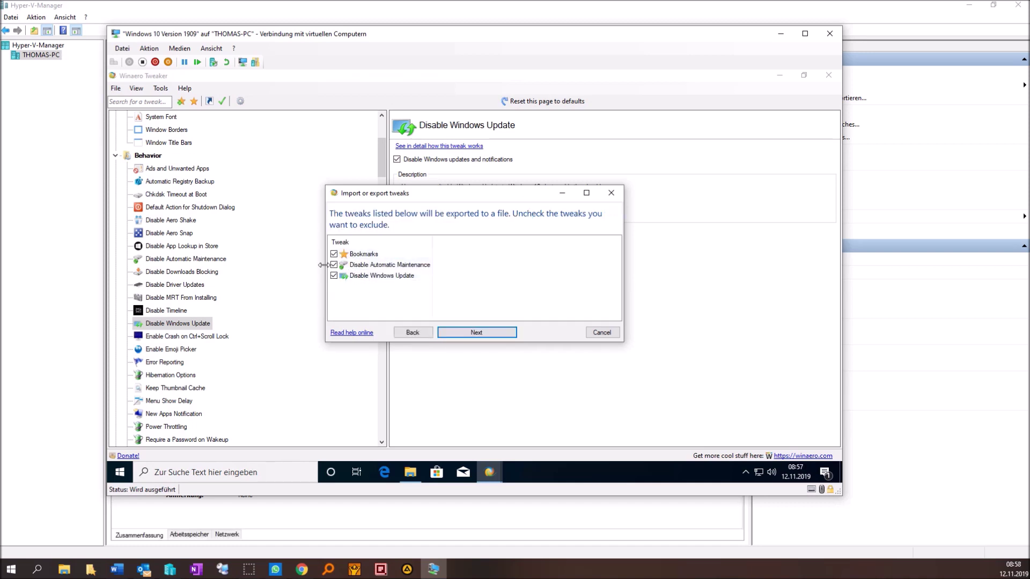
pyautogui.click(462, 333)
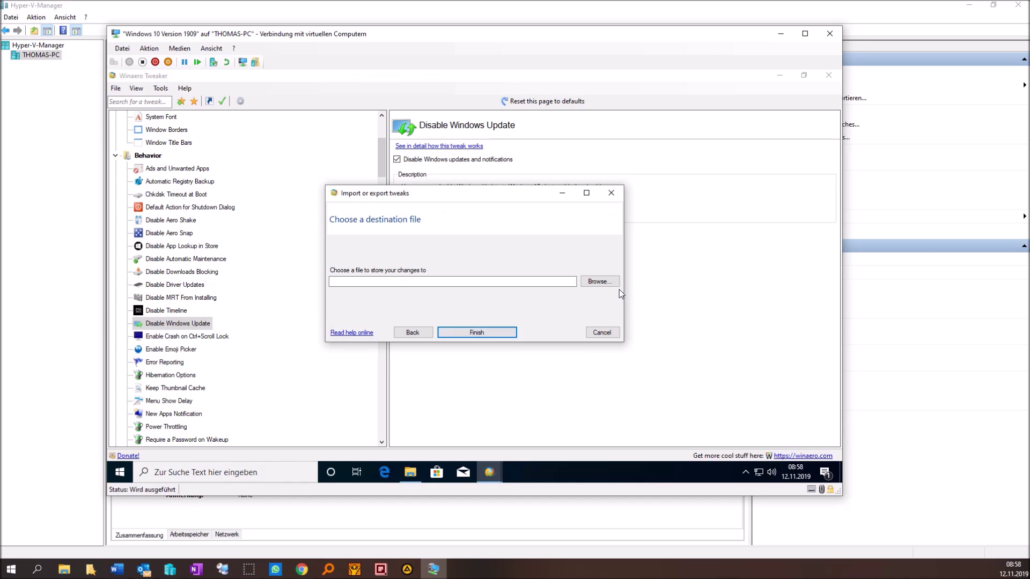
pyautogui.click(601, 283)
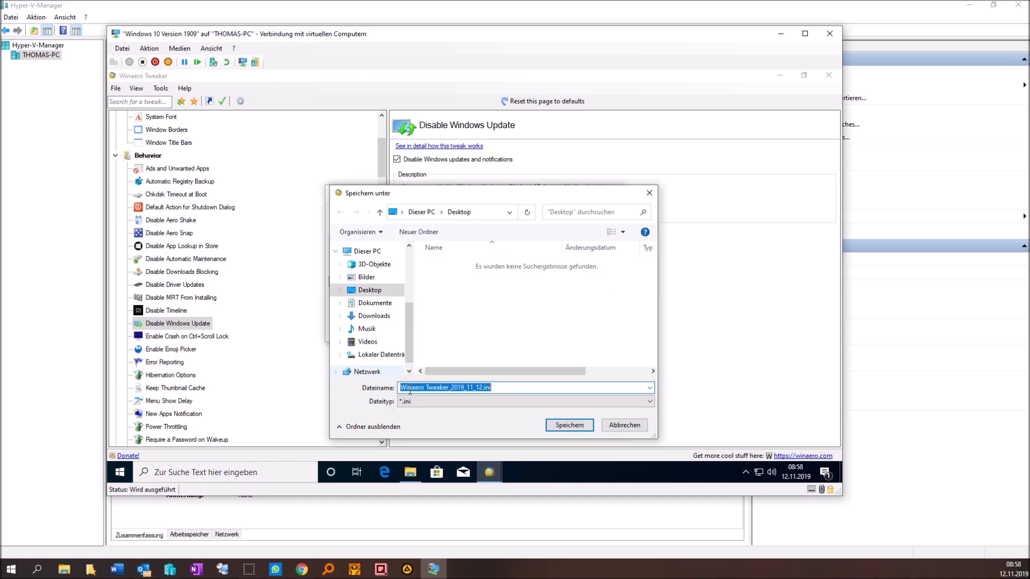
pyautogui.click(566, 426)
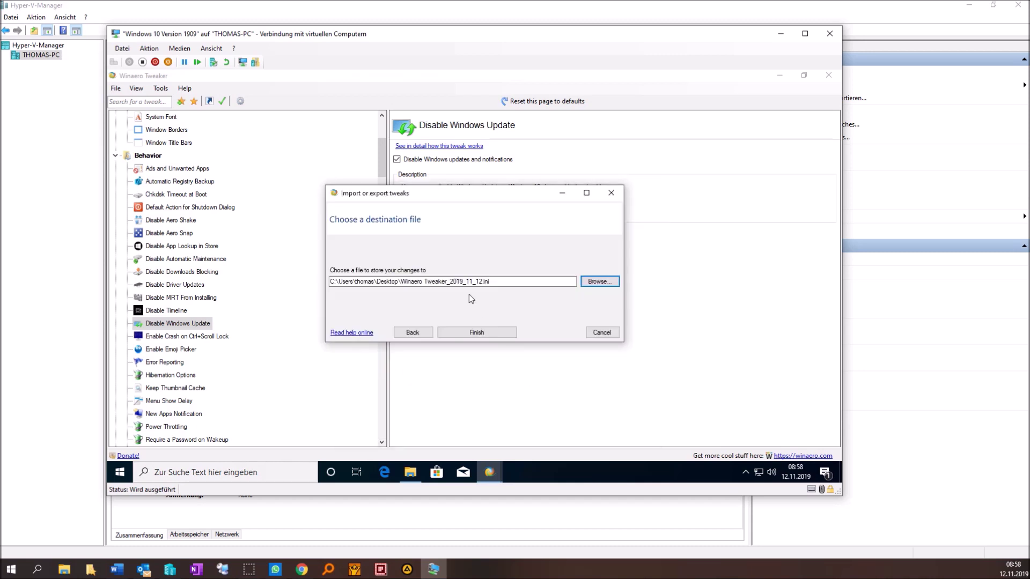
pyautogui.click(480, 334)
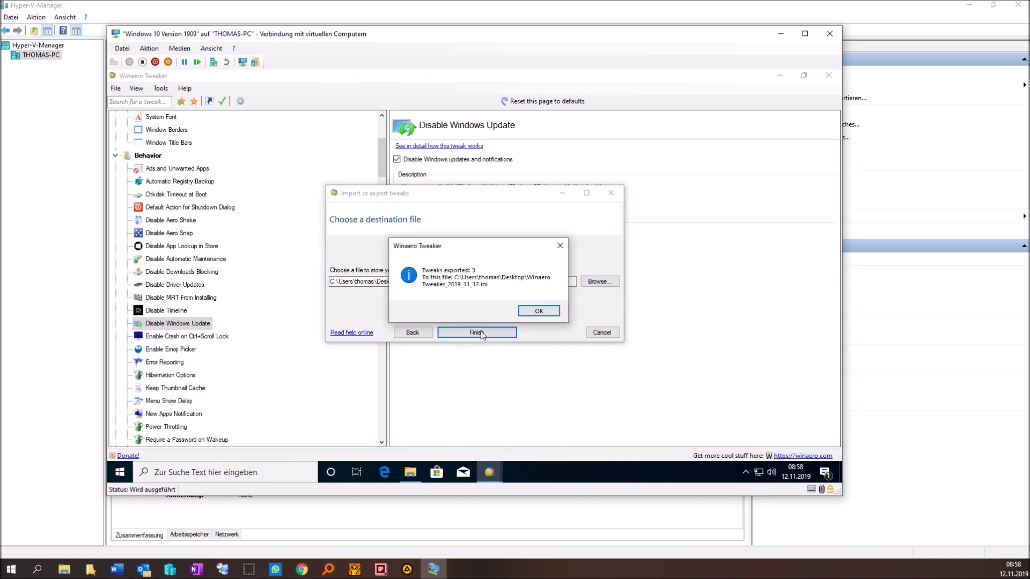
pyautogui.click(542, 311)
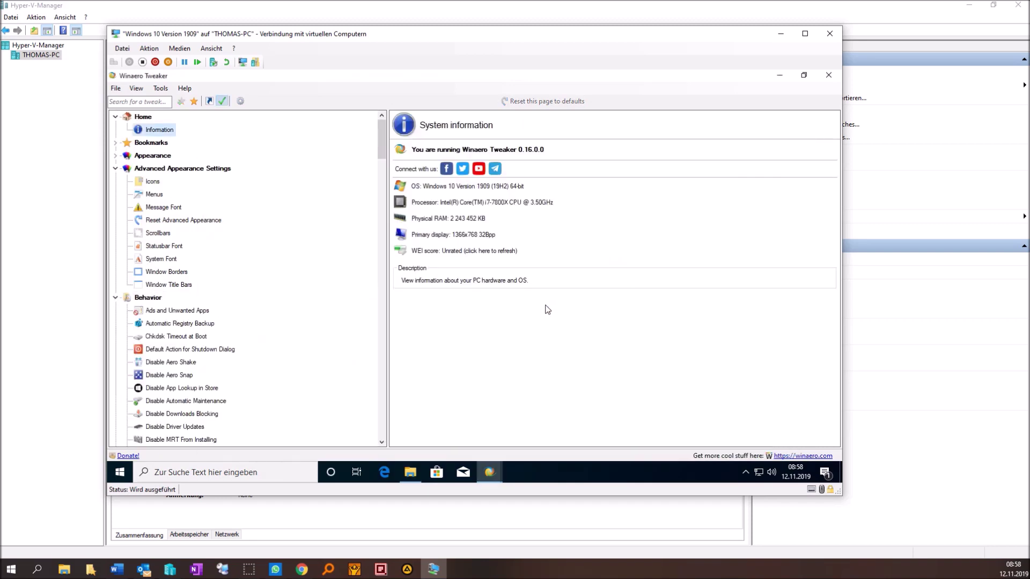
# View the contents of the exported Winaero Tweaker_2019_11_12.ini file from the desktop in the text editor, and close it.
pyautogui.click(779, 75)
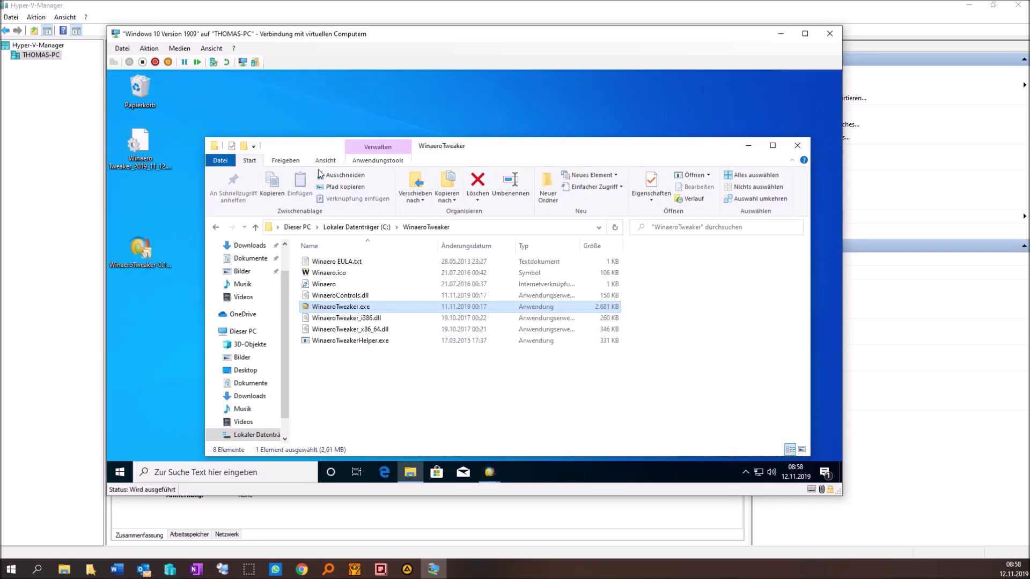
pyautogui.click(141, 139)
pyautogui.doubleClick(138, 156)
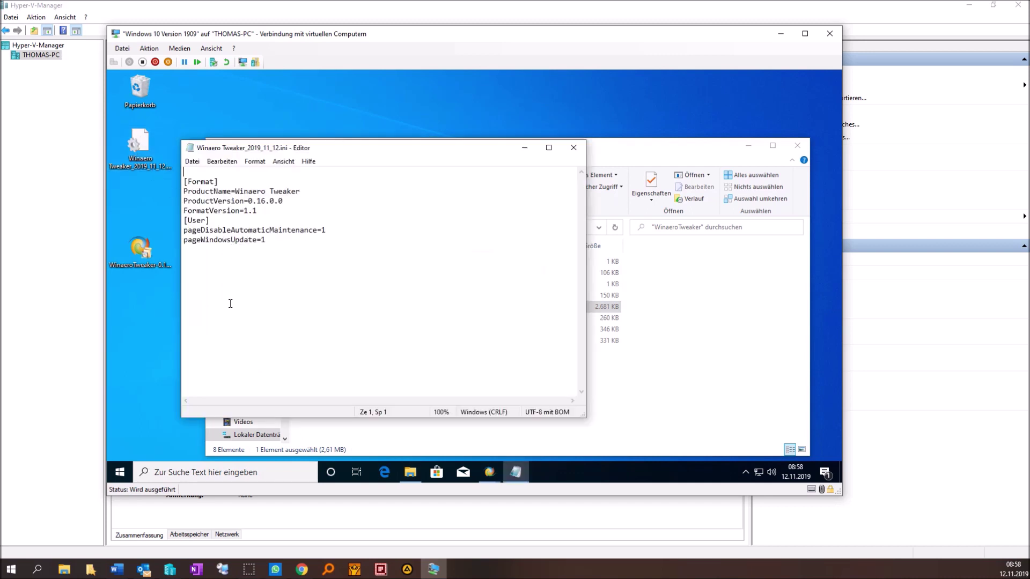
pyautogui.click(573, 148)
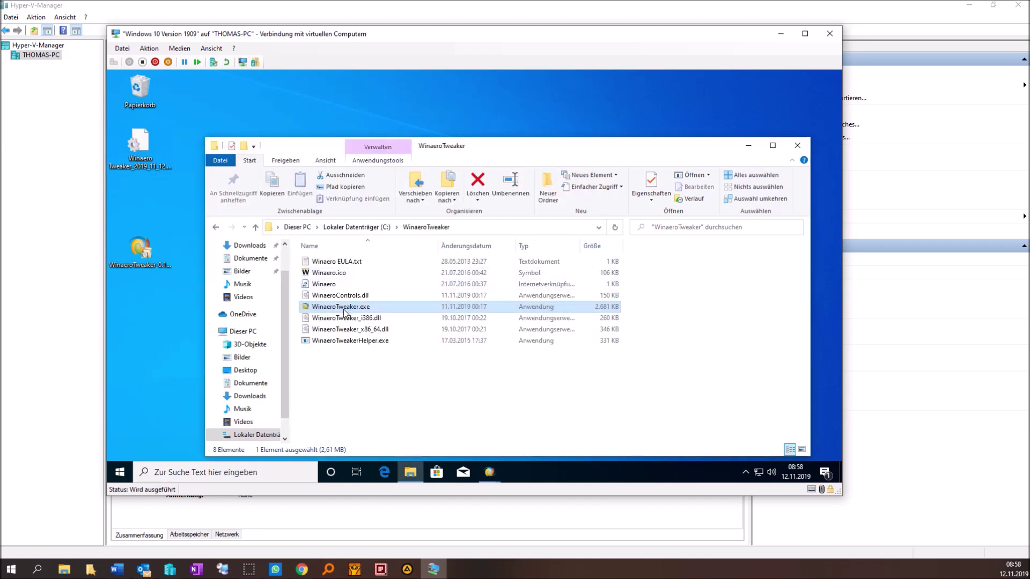
# Reopen Winaero Tweaker, import all listed tweaks from Winaero Tweaker_2019_11_12.ini on the Desktop, and close the Explorer window.
pyautogui.doubleClick(344, 311)
pyautogui.click(439, 349)
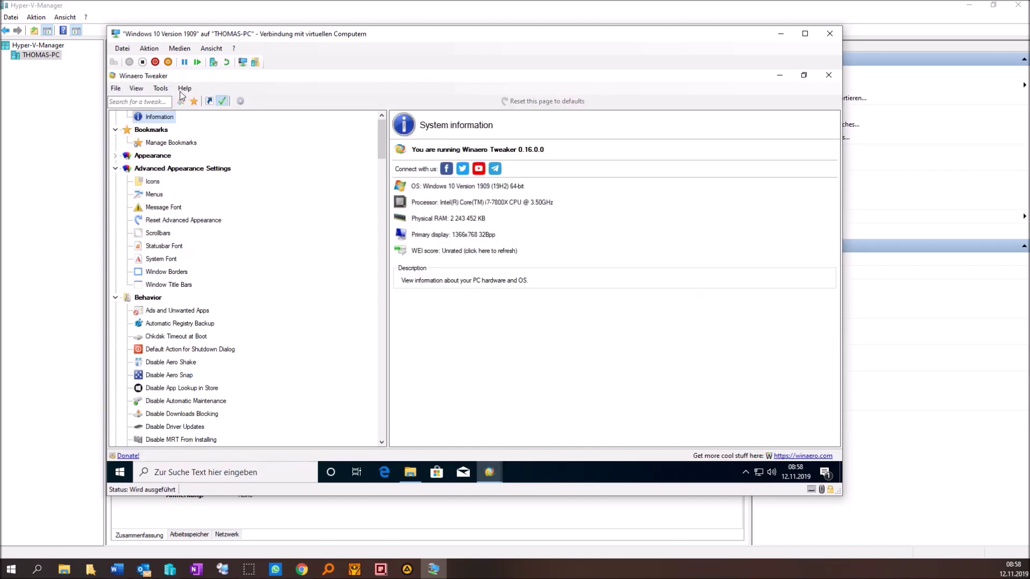
pyautogui.click(161, 88)
pyautogui.click(182, 128)
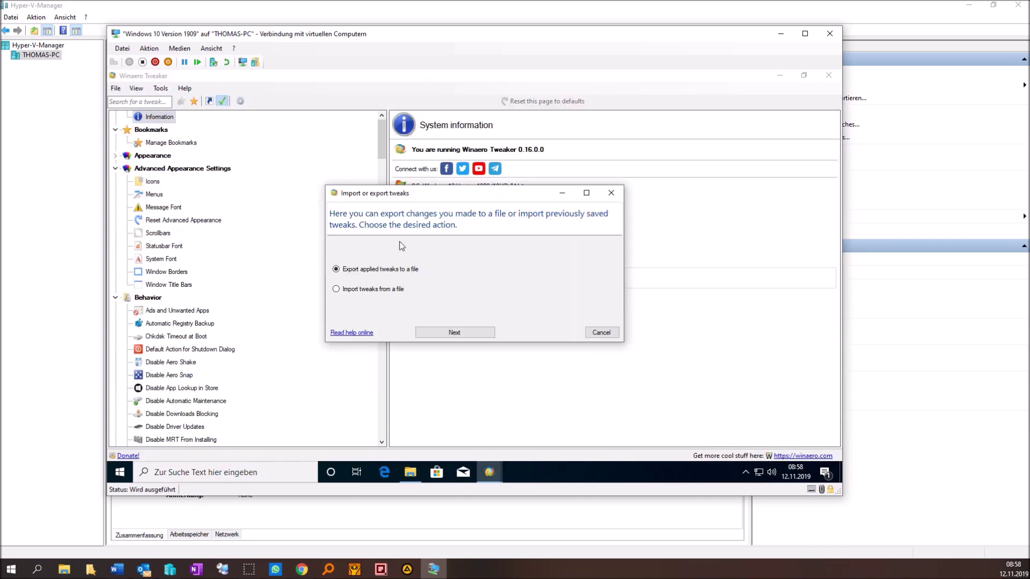
pyautogui.click(352, 290)
pyautogui.click(454, 333)
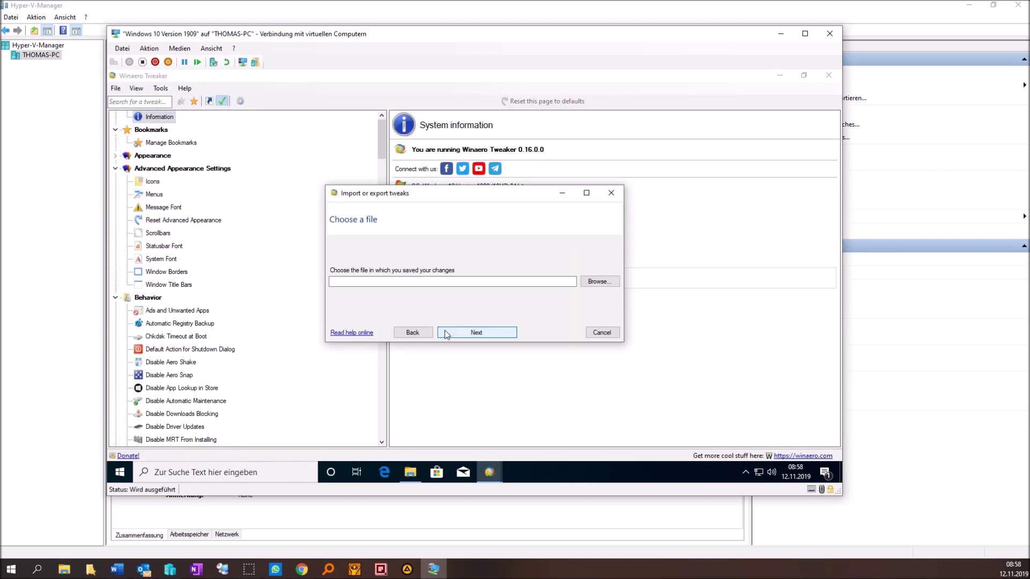
pyautogui.click(593, 284)
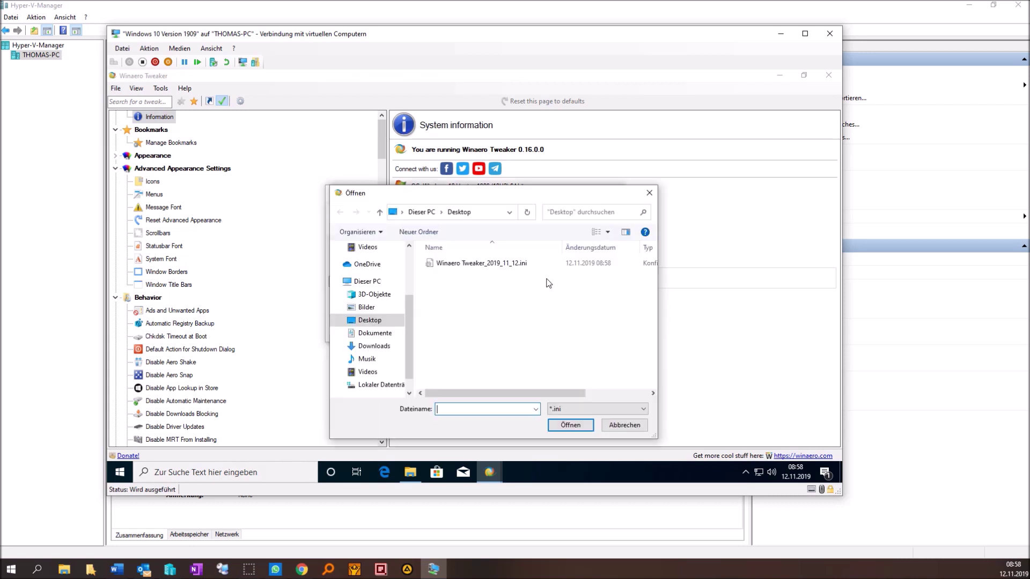
pyautogui.doubleClick(478, 271)
pyautogui.click(487, 333)
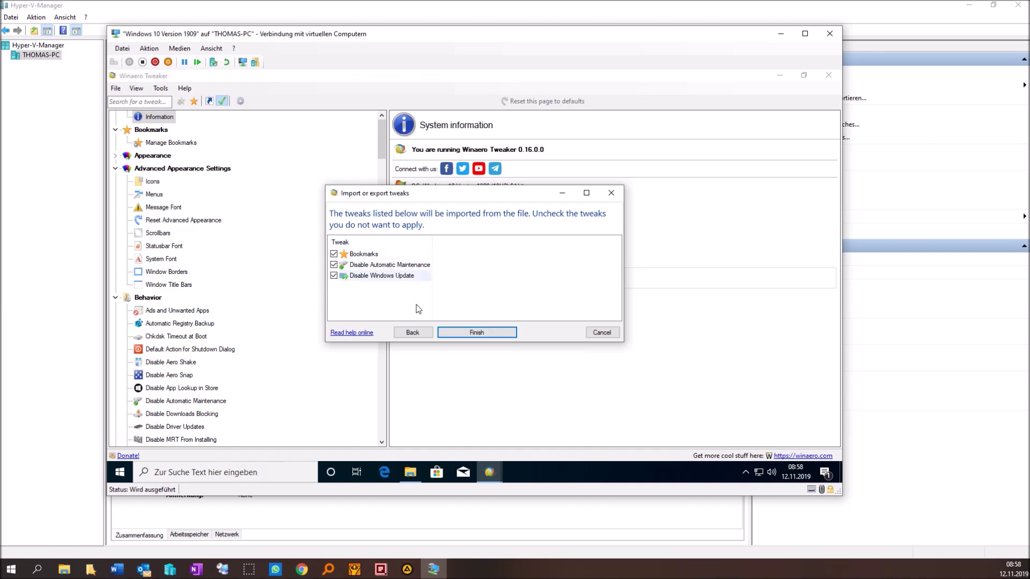
pyautogui.click(471, 333)
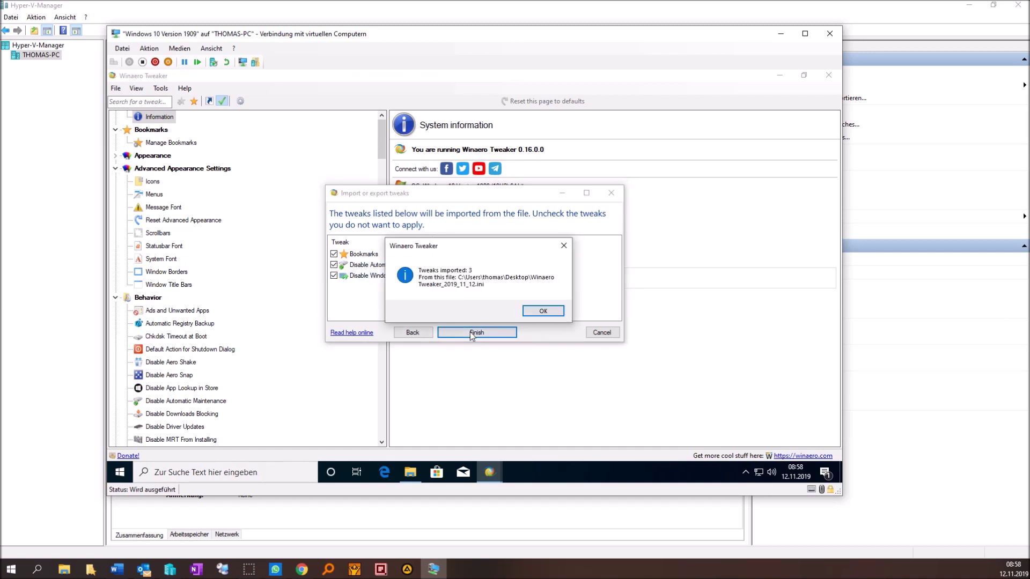
pyautogui.click(543, 313)
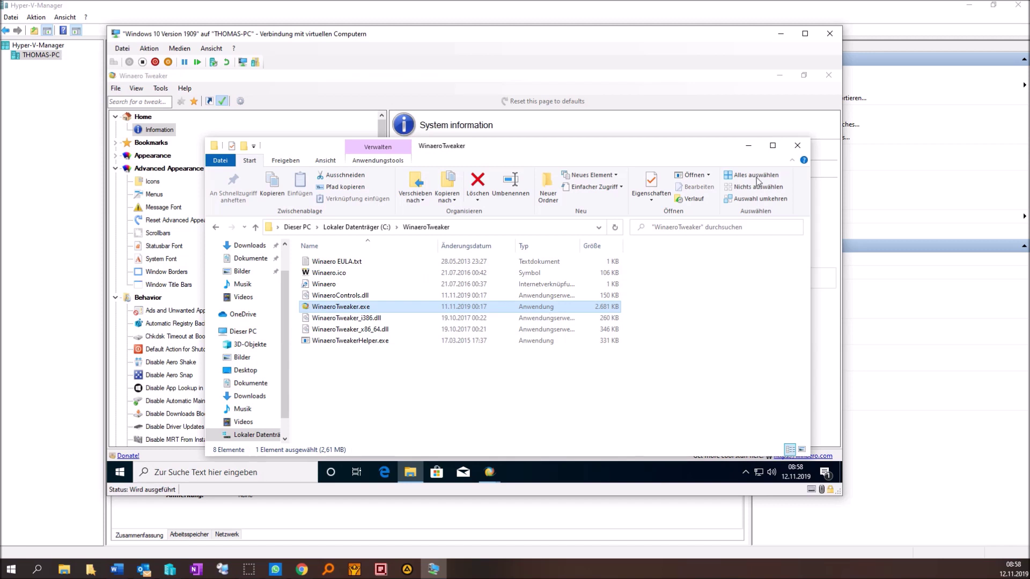
pyautogui.click(797, 145)
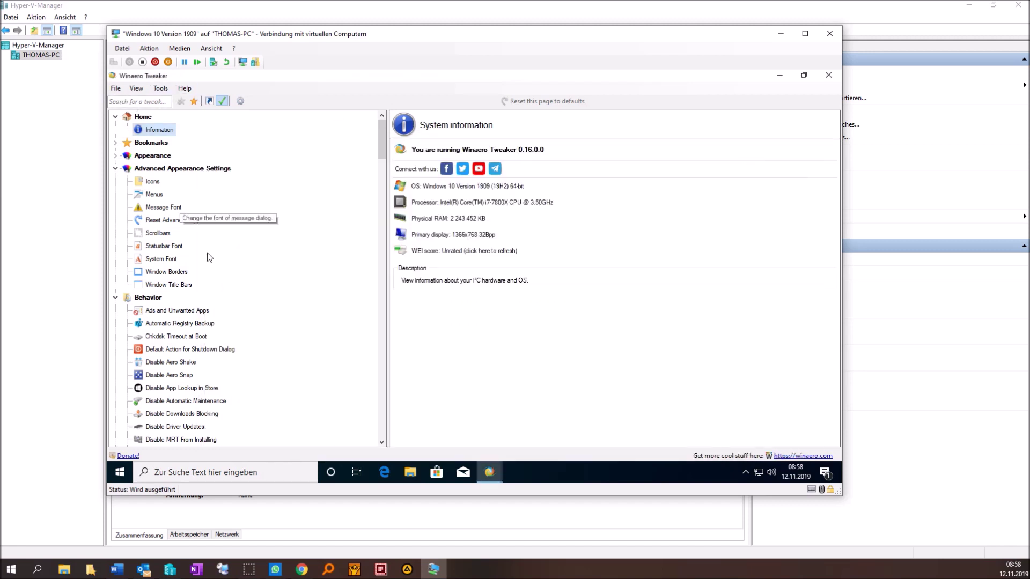
# Reset the applied tweaks Disable Automatic Maintenance and Disable Windows Update to their defaults.
pyautogui.click(116, 89)
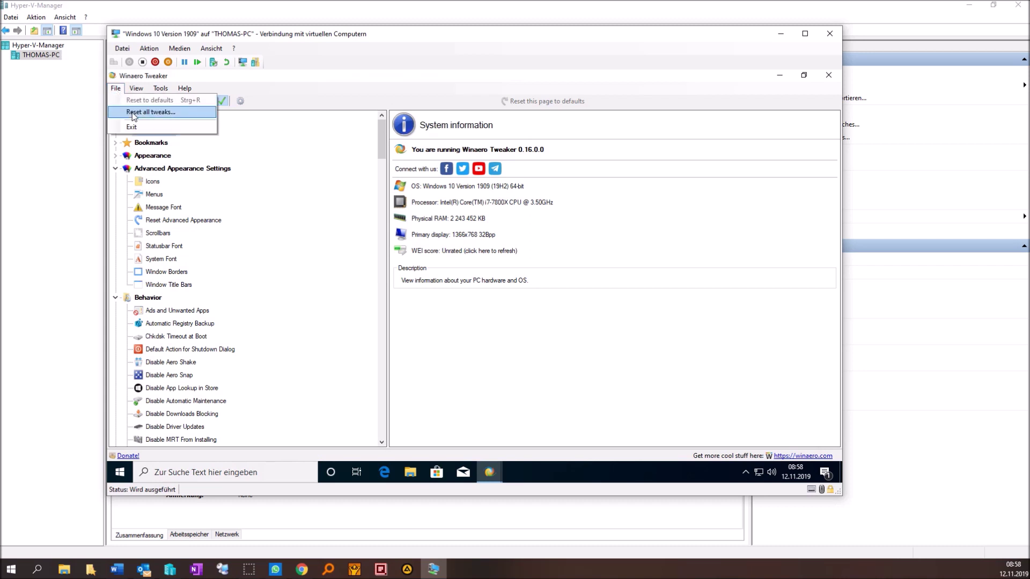
pyautogui.click(157, 113)
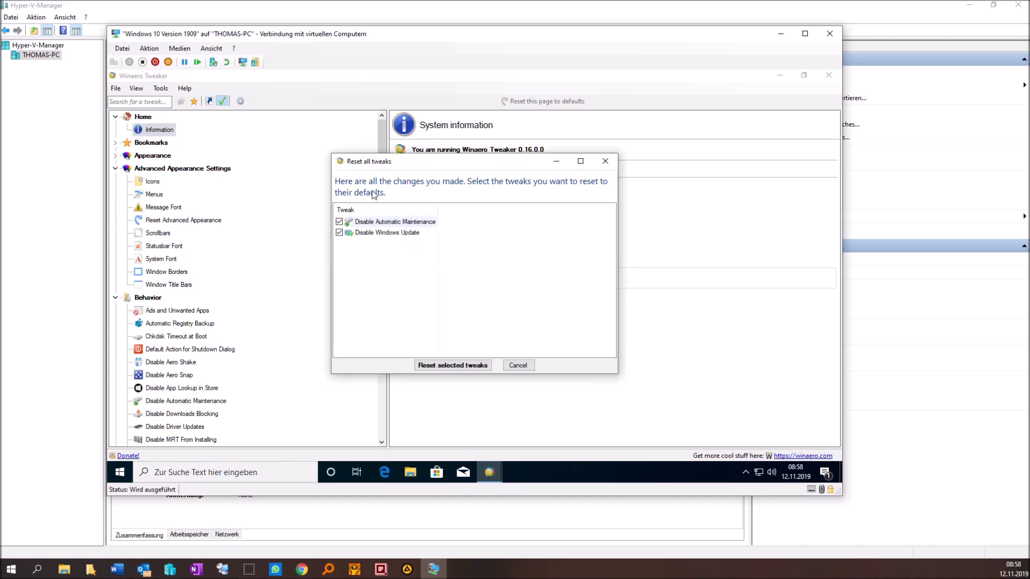
pyautogui.click(339, 233)
pyautogui.click(339, 232)
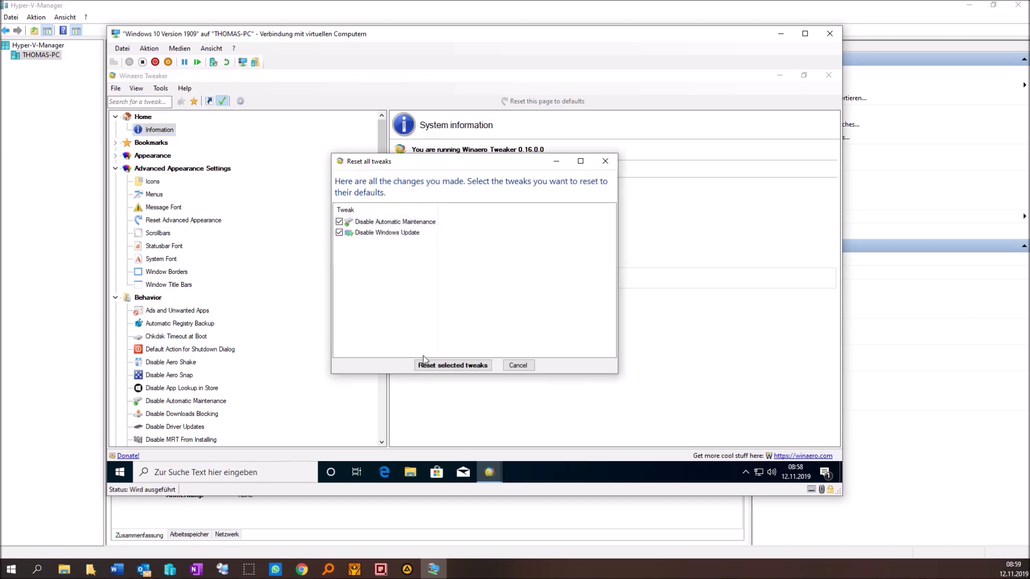
pyautogui.click(474, 368)
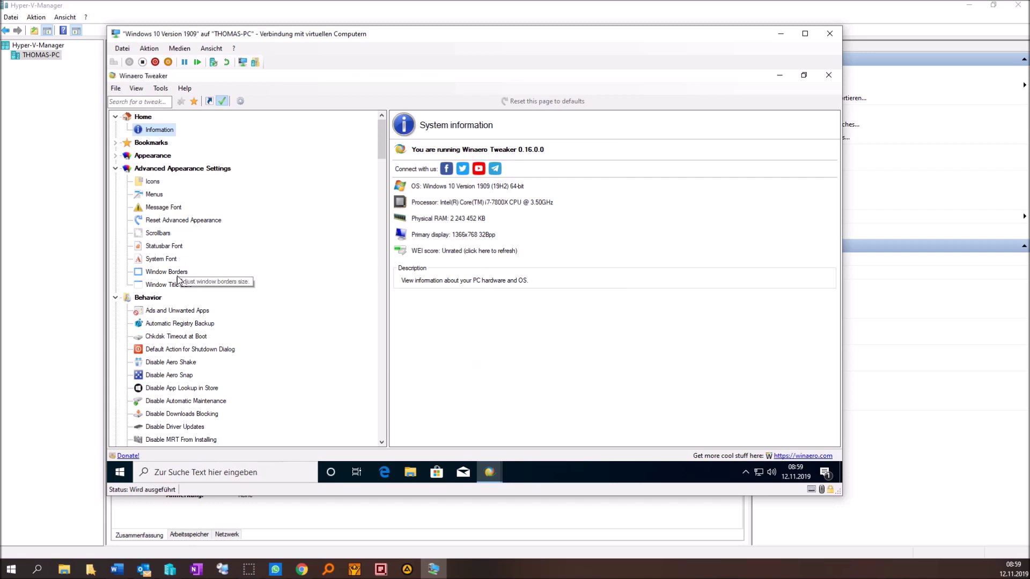
# View the Reset Advanced Appearance, Statusbar Font and Automatic Registry Backup tweak pages.
pyautogui.click(166, 222)
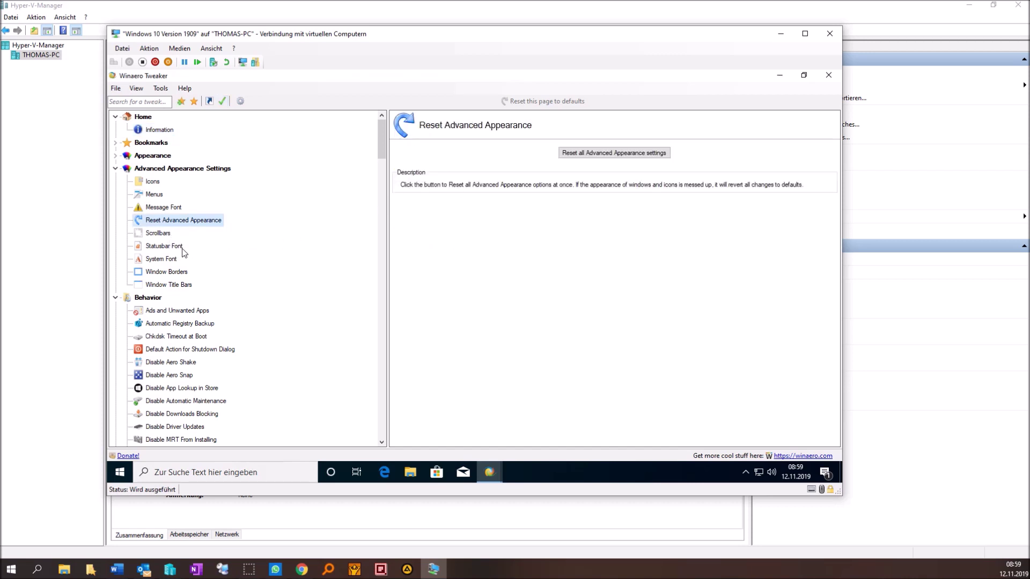
pyautogui.click(170, 247)
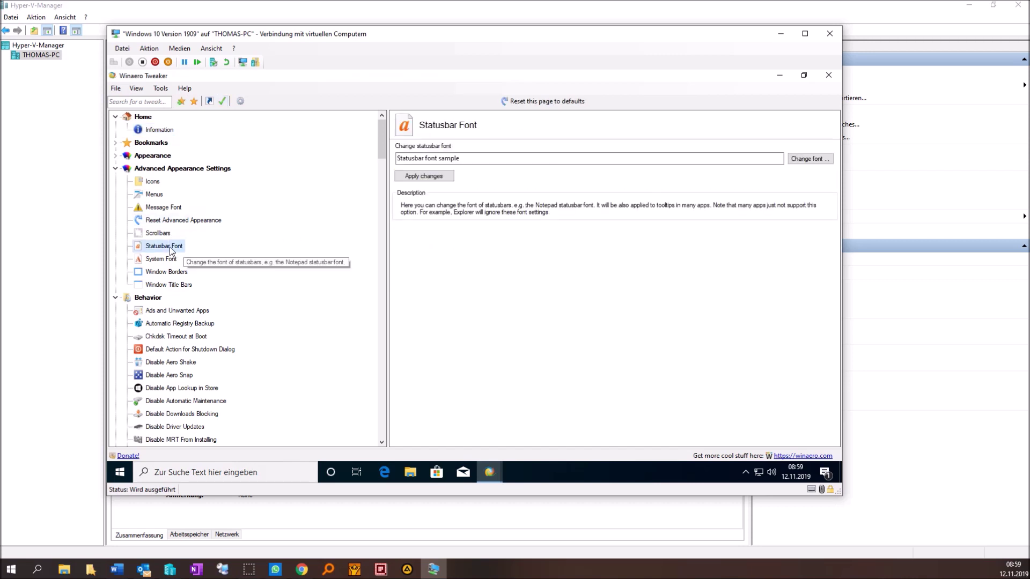
pyautogui.click(169, 323)
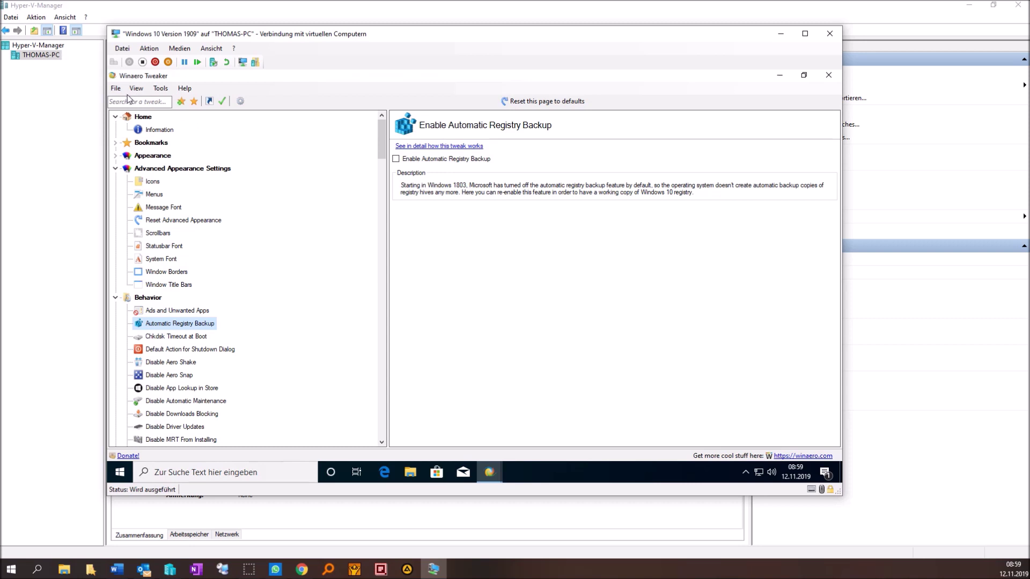
# Review the program preferences, including the pages available as the default start page, and close them without saving.
pyautogui.click(160, 89)
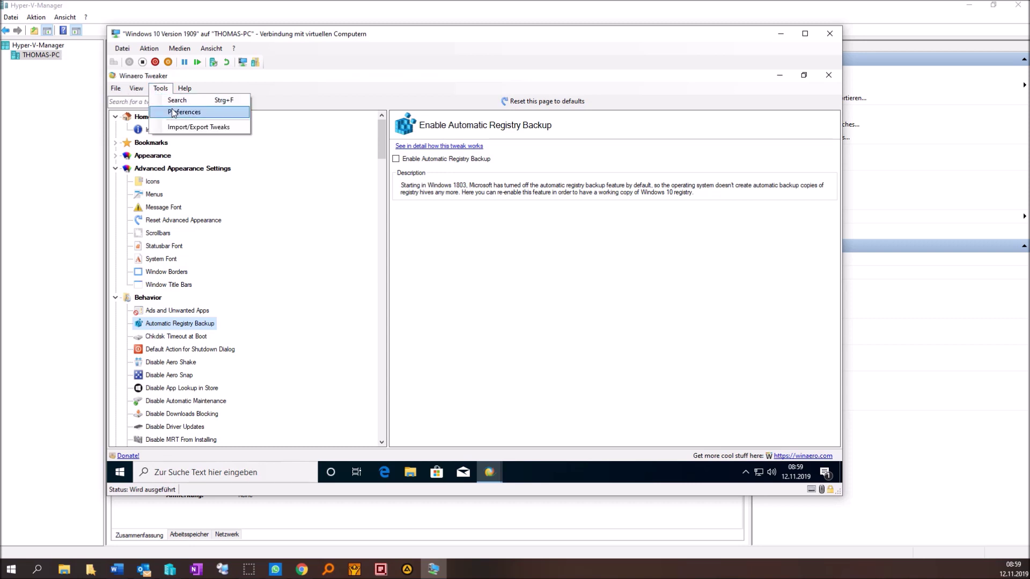
pyautogui.click(173, 112)
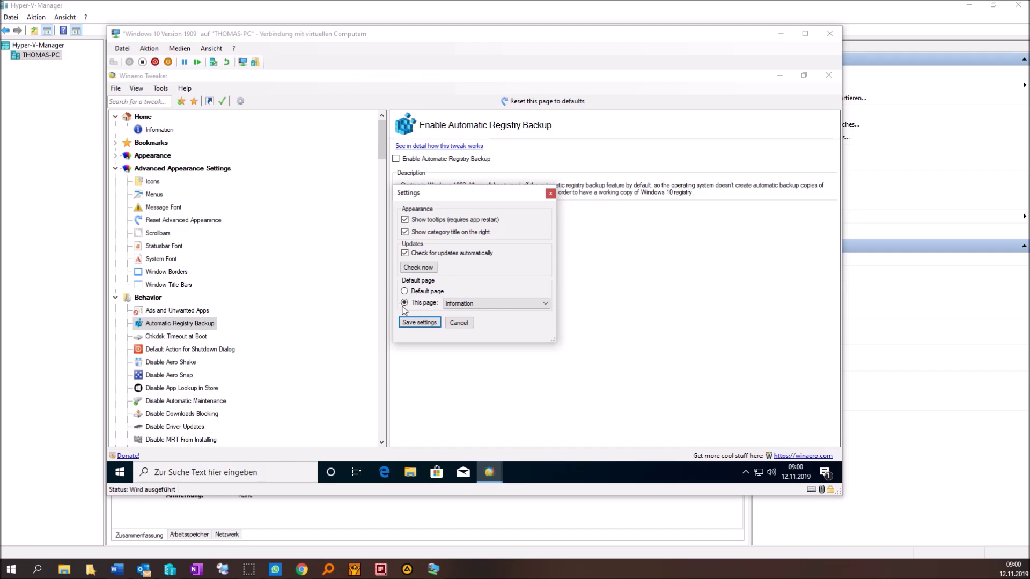
pyautogui.click(464, 304)
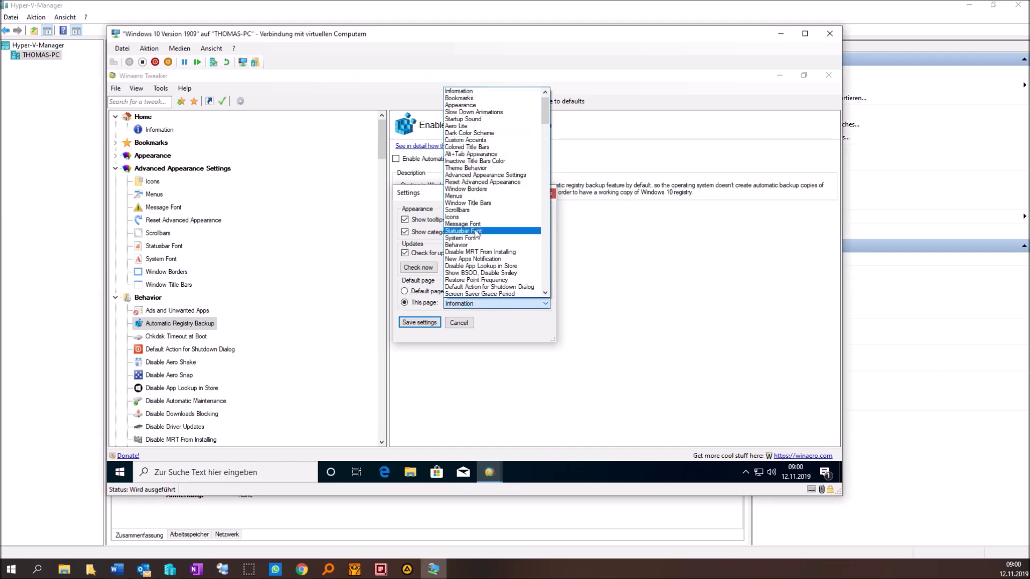
pyautogui.click(606, 366)
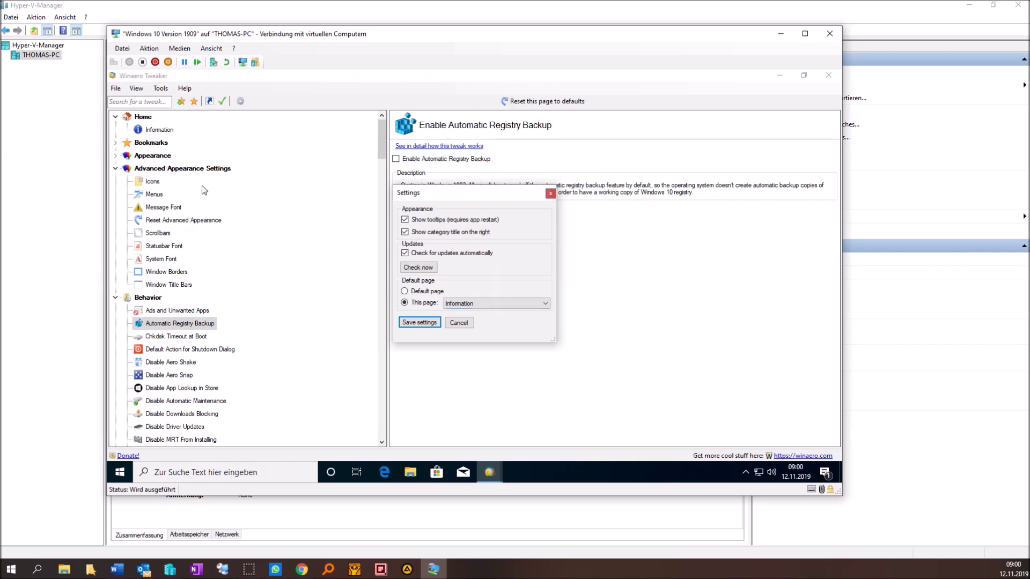
pyautogui.click(550, 193)
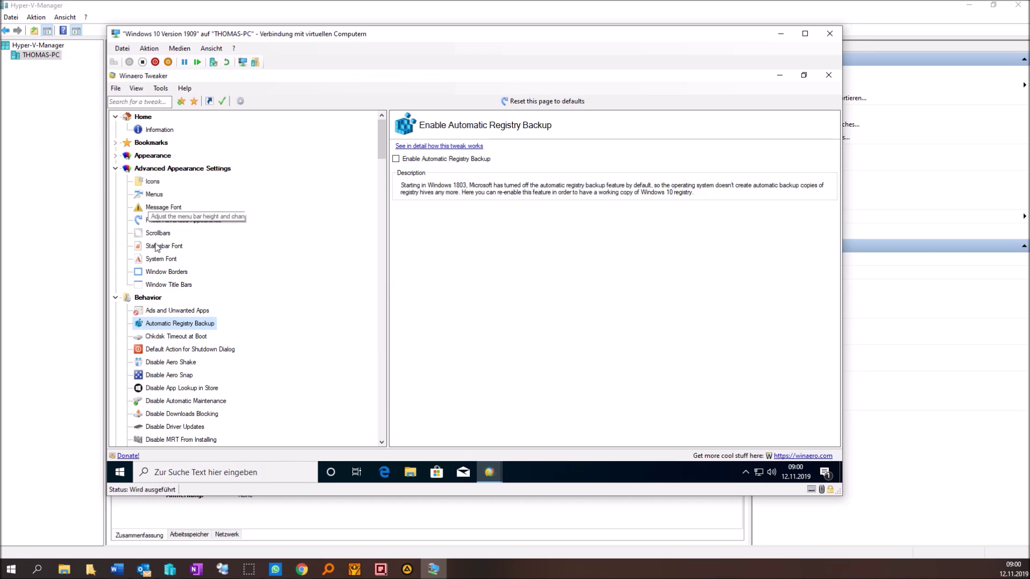